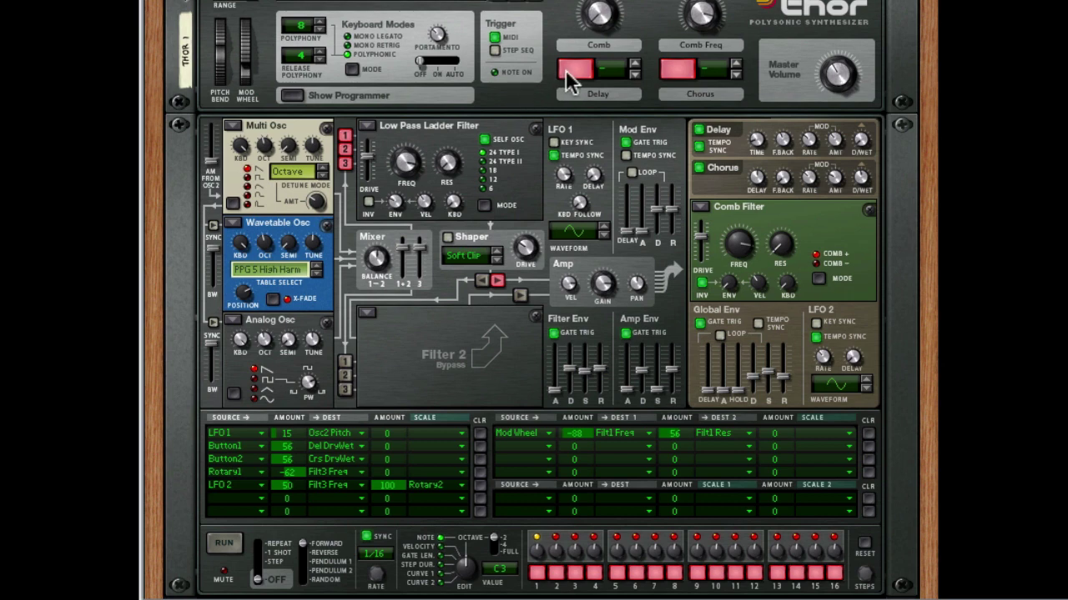
Switch Chorus (Button 2) off and back on, then push Comb Freq (Rotary 2) to 127
click(674, 73)
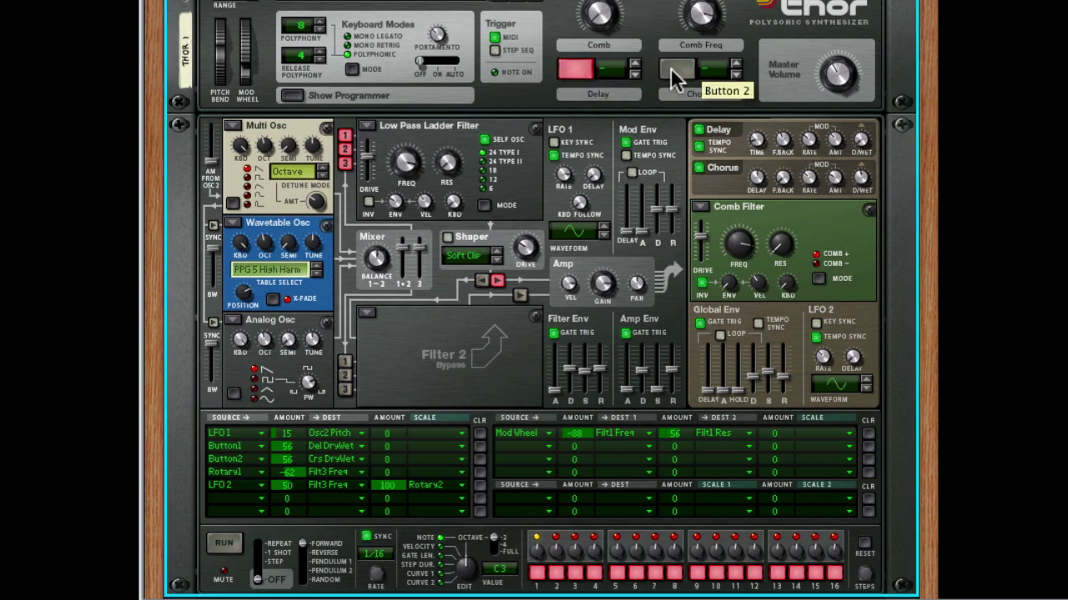
click(674, 73)
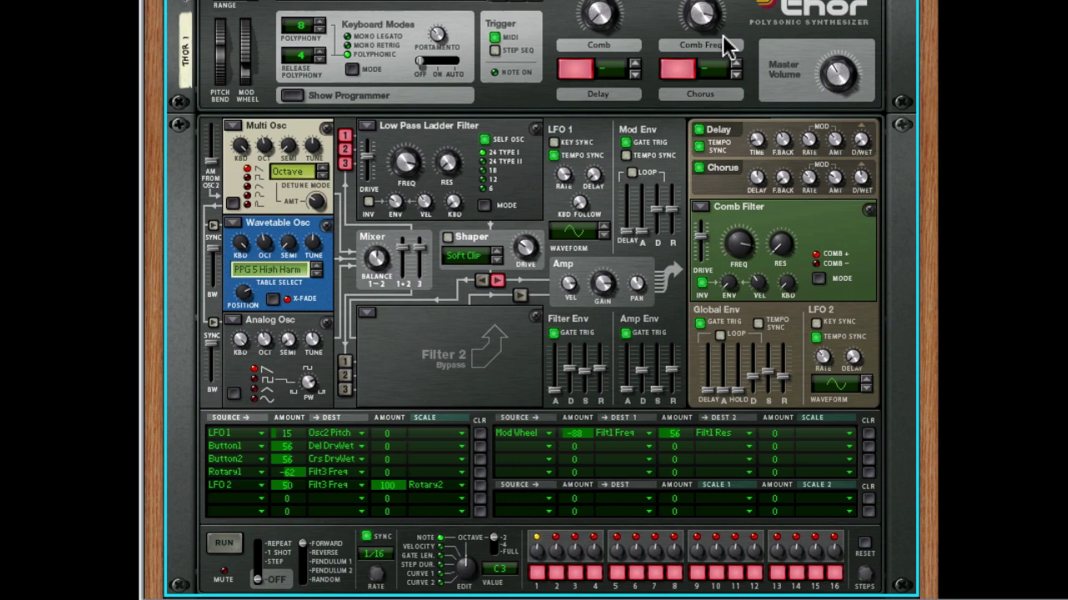
drag(722, 37, 726, 25)
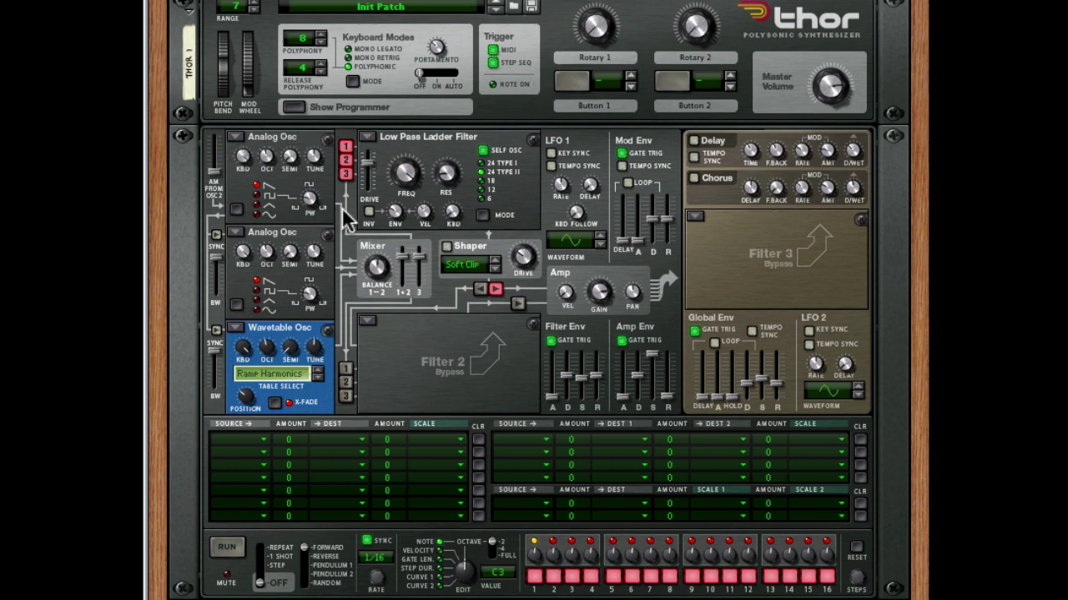
Drop the Osc 2 Tune to -6 and the Amp Env Decay to 1.89 s
drag(313, 252, 314, 254)
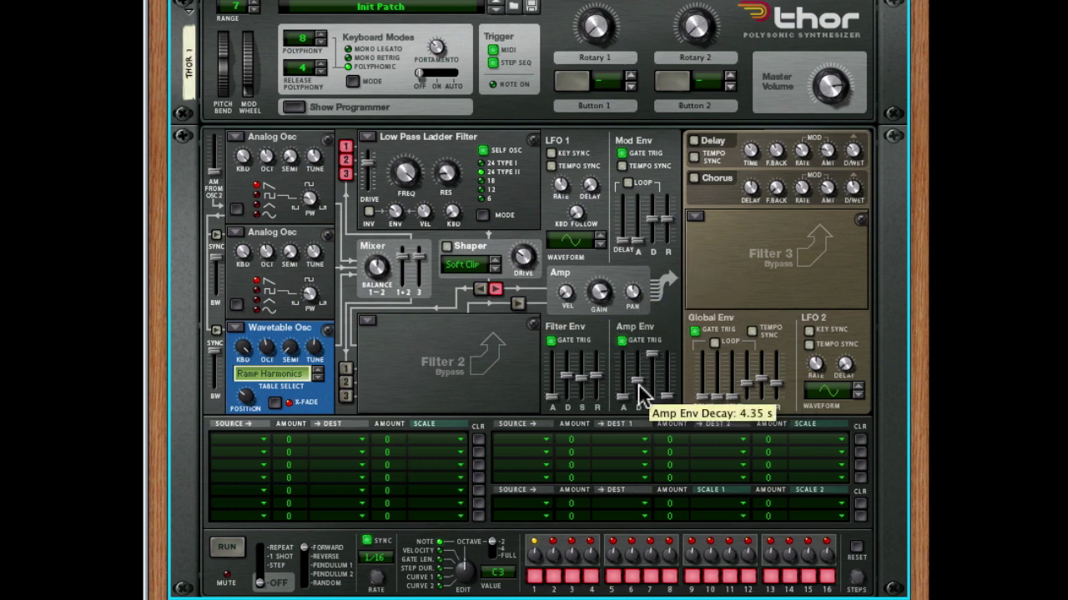
drag(640, 392, 638, 399)
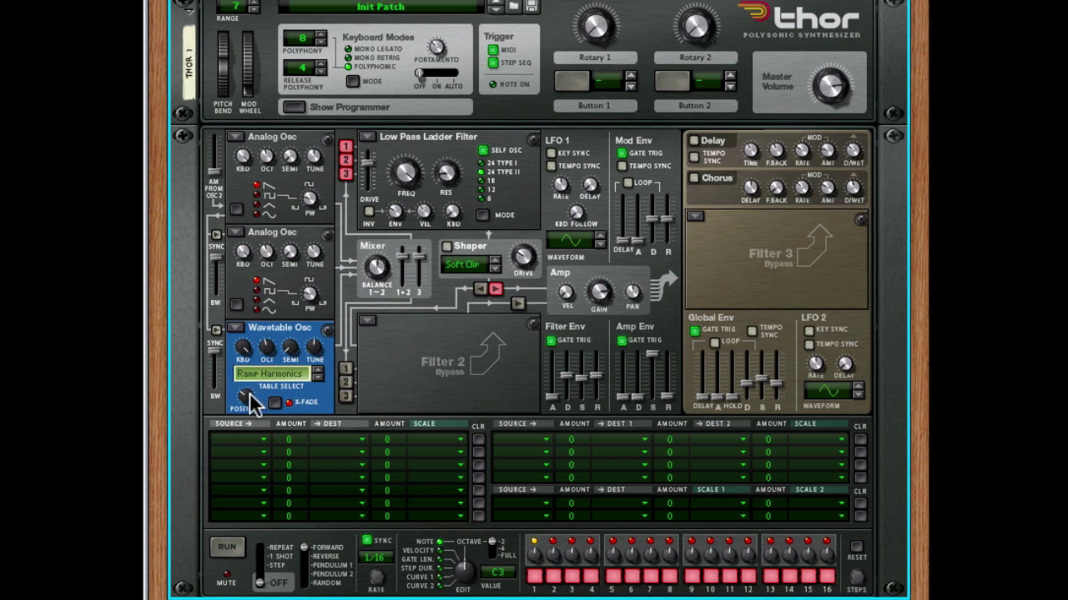
Turn the Wavetable Osc 3 Position knob up from 38 to 88
mouse_move(250, 393)
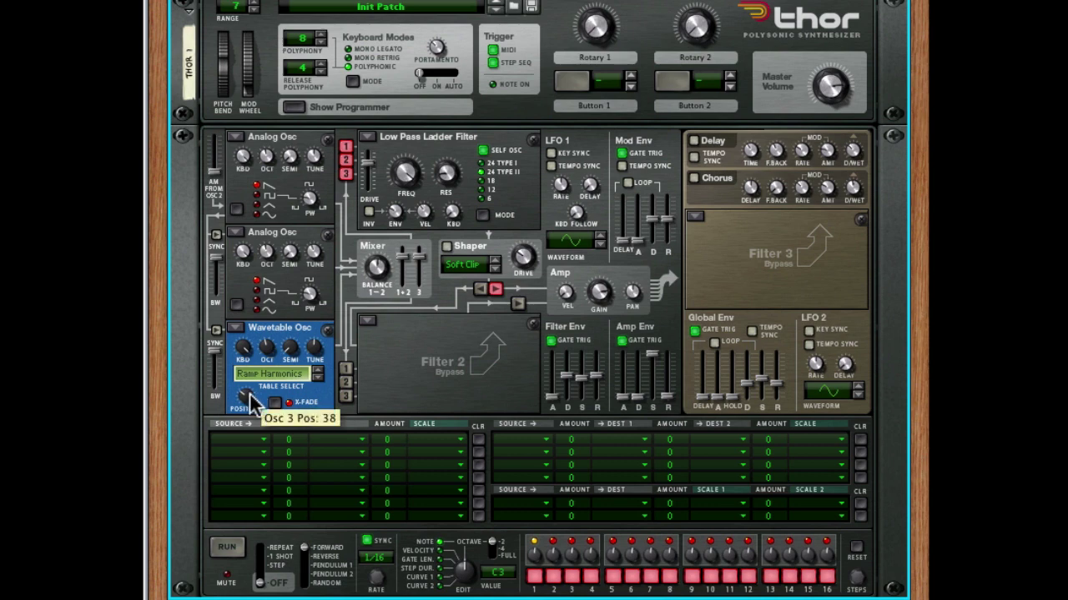
mouse_move(249, 393)
mouse_down()
mouse_move(250, 357)
mouse_move(254, 402)
mouse_up()
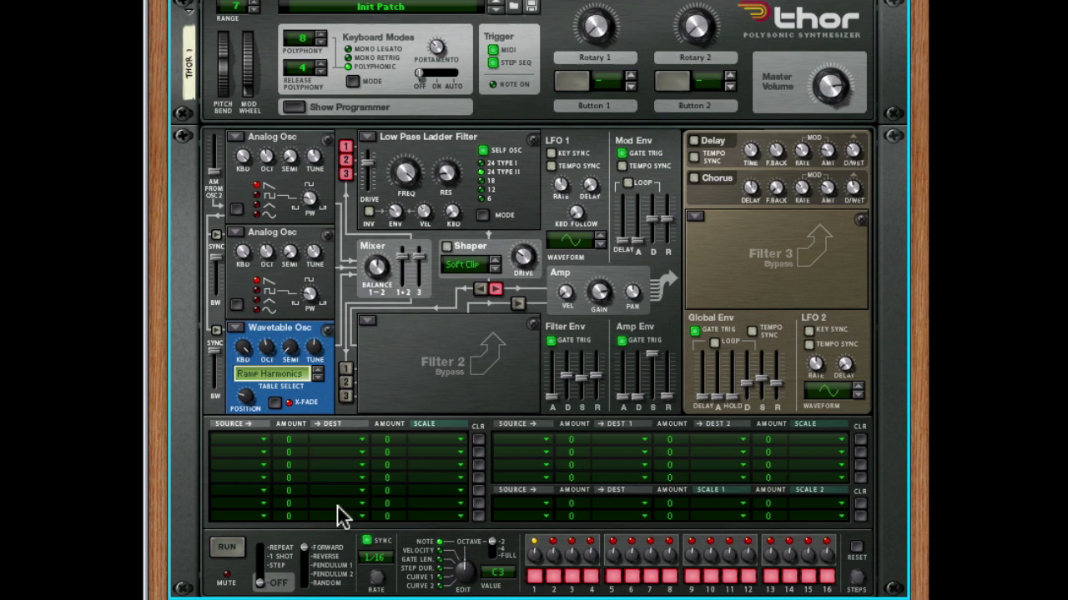
Set mod row 1 source to LFO1 at amount 100, with LFO 1 Key Sync and Tempo Sync on
click(258, 441)
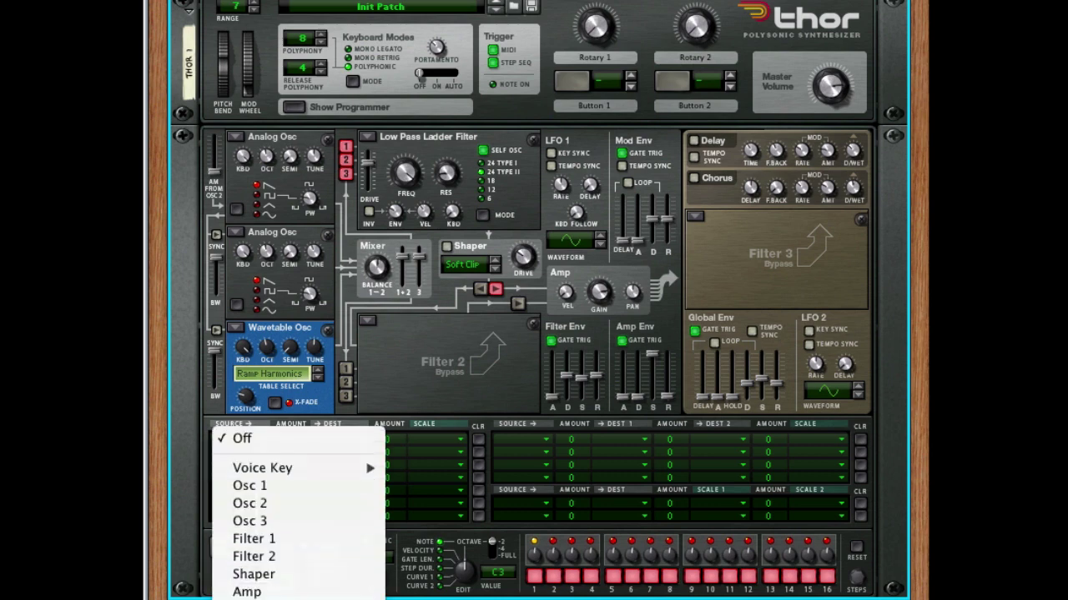
click(308, 589)
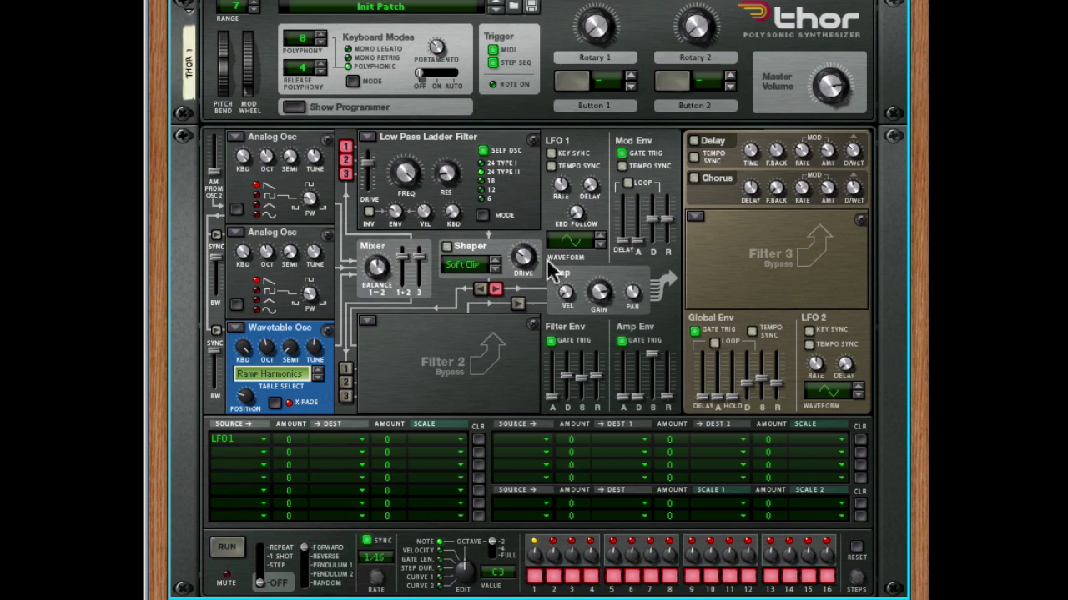
click(550, 154)
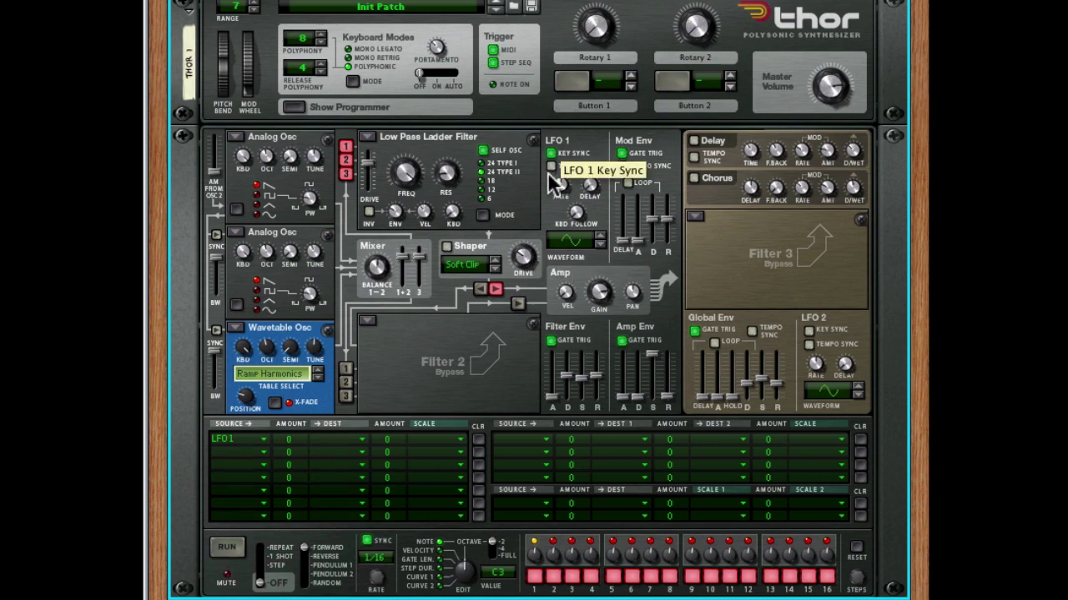
click(549, 166)
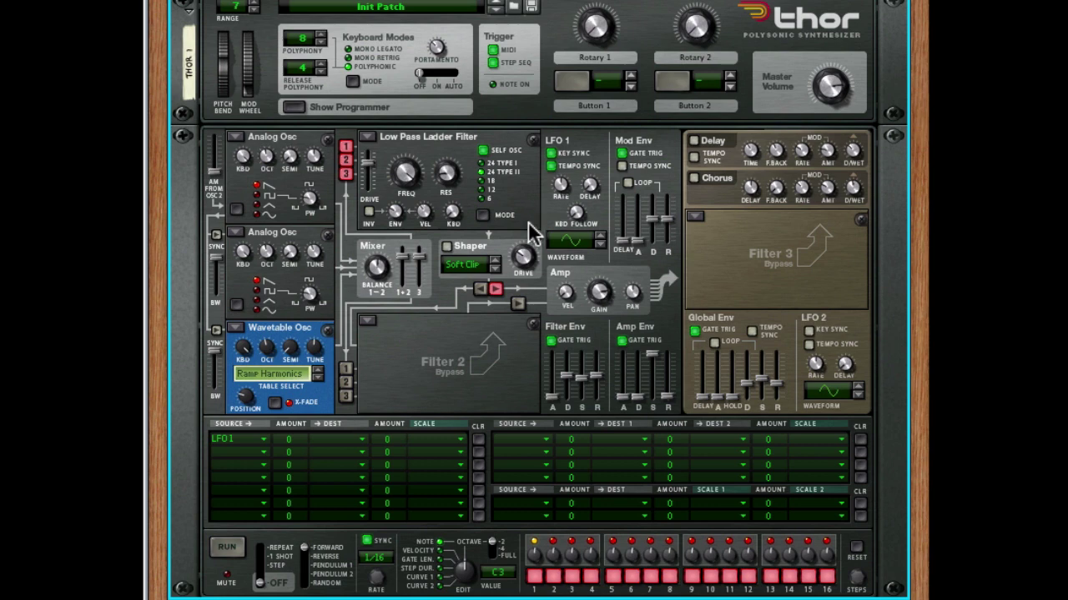
drag(287, 438, 304, 417)
Set mod row 1's destination to Osc 3 Pos
click(346, 440)
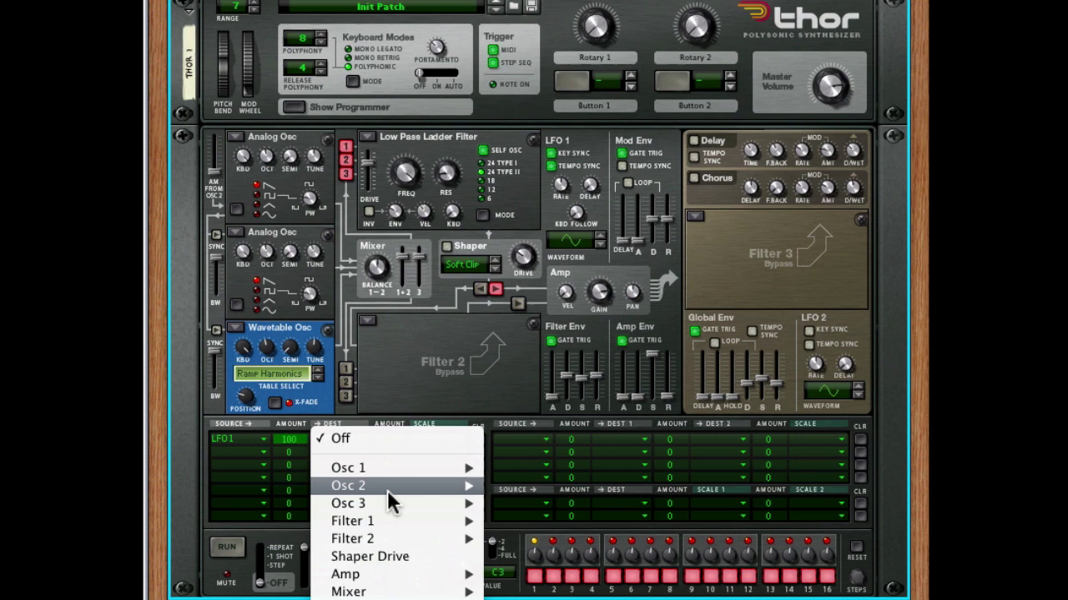
mouse_move(388, 501)
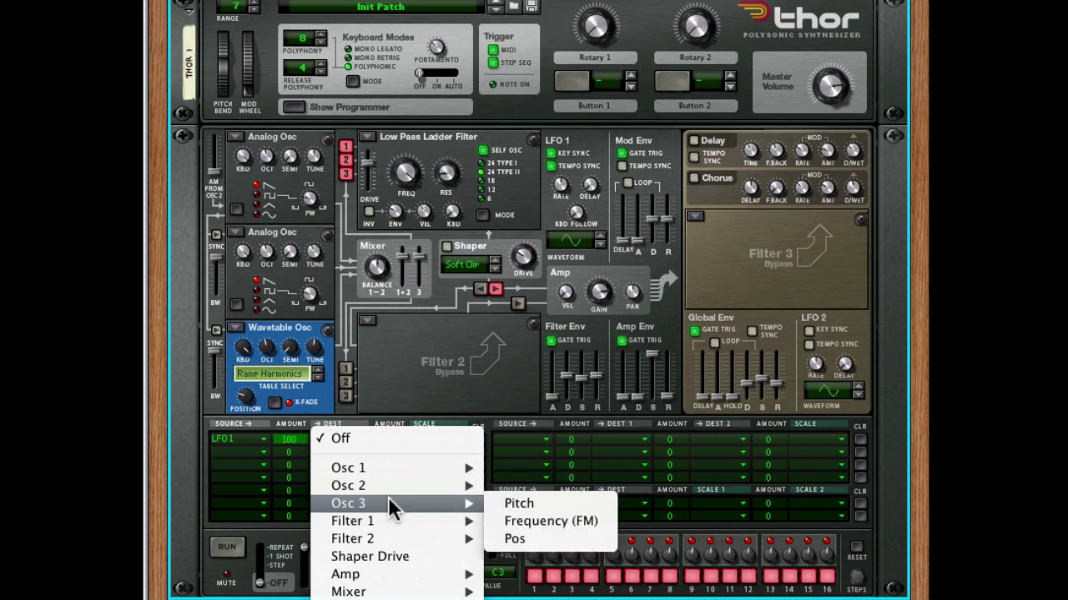
click(517, 539)
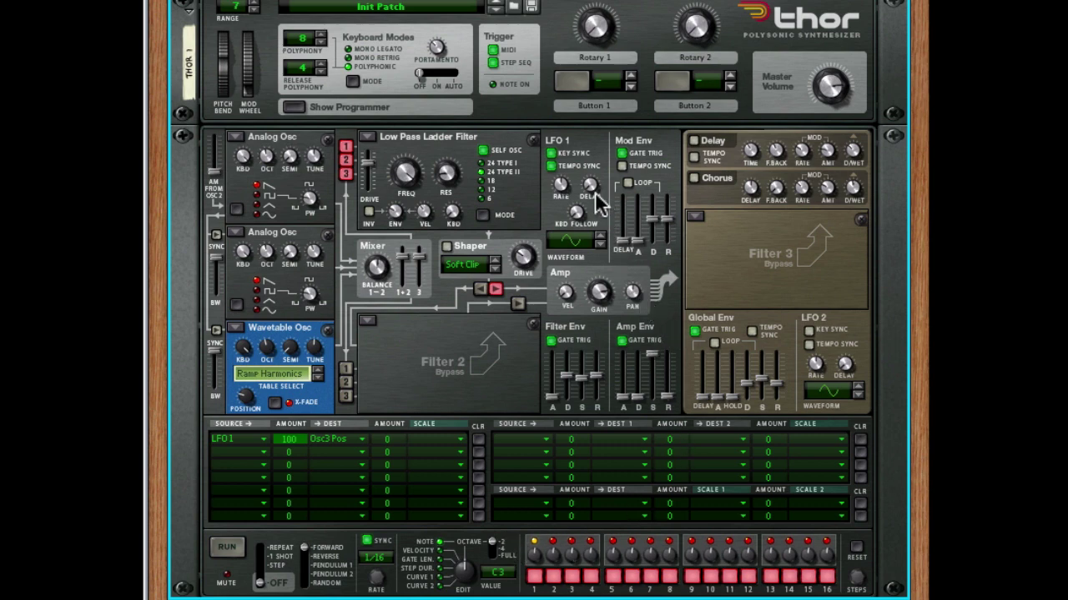
Set the row 1 amount to 94 and raise the LFO 1 rate to 6/4
drag(564, 190, 567, 213)
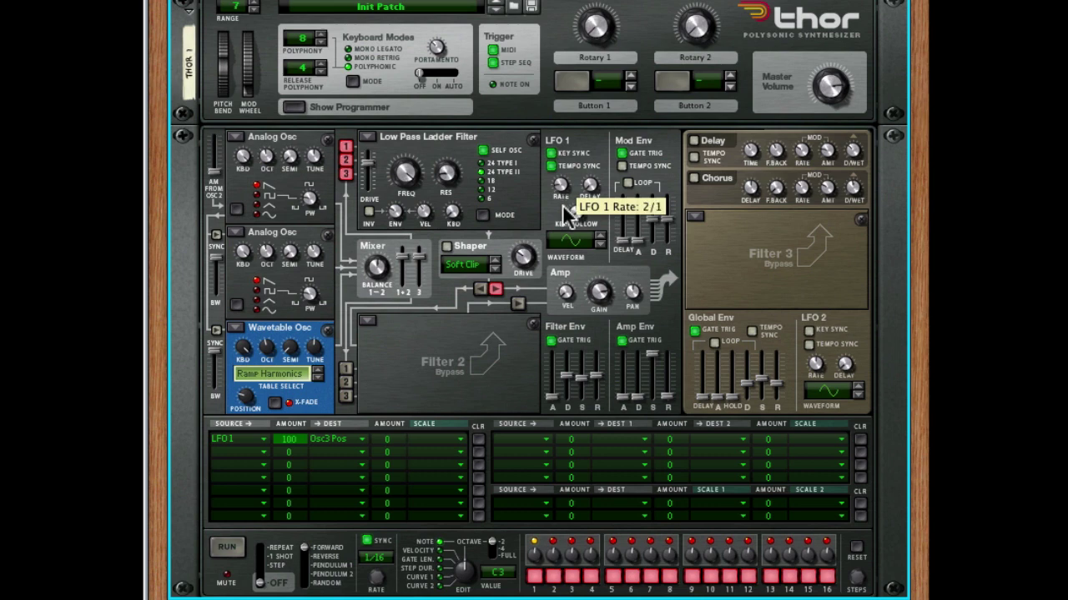
drag(296, 440, 294, 452)
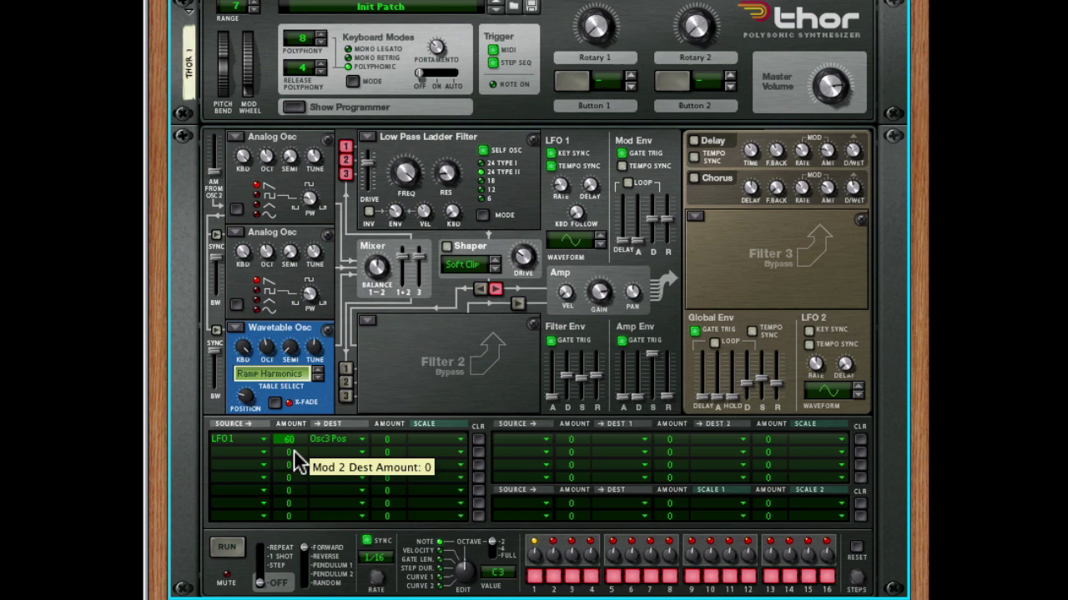
drag(294, 439, 297, 428)
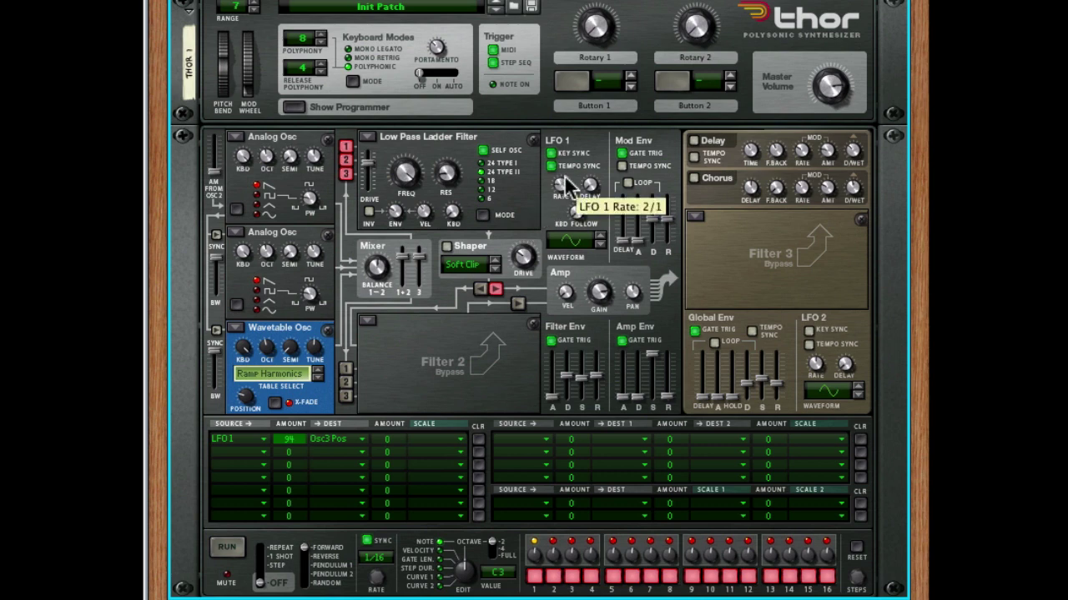
drag(567, 187, 570, 181)
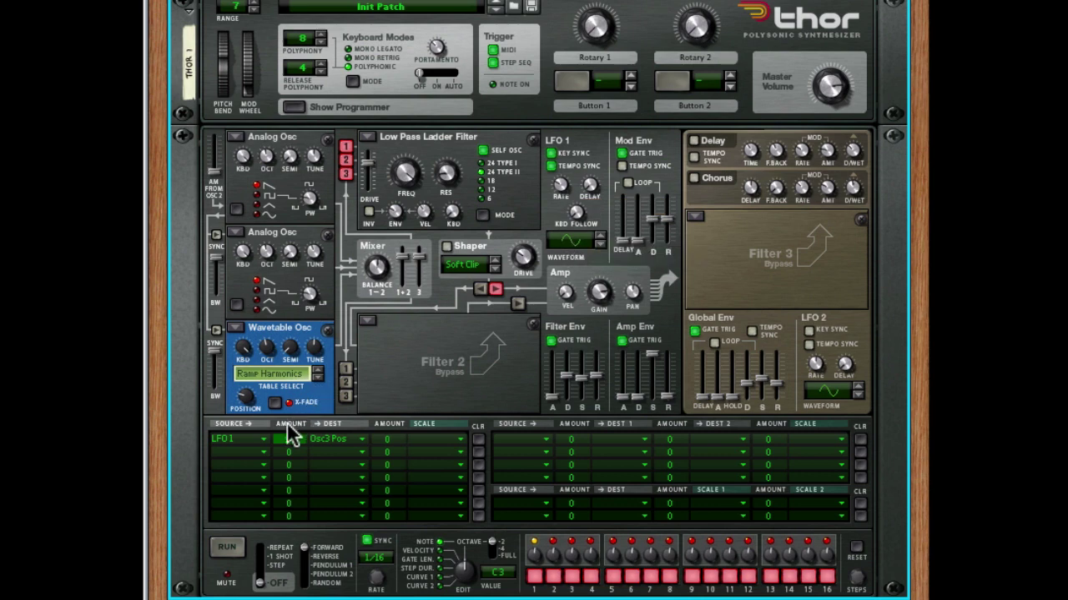
Route LFO 2 to Filt1 Freq in mod row 2 at amount 69
click(252, 455)
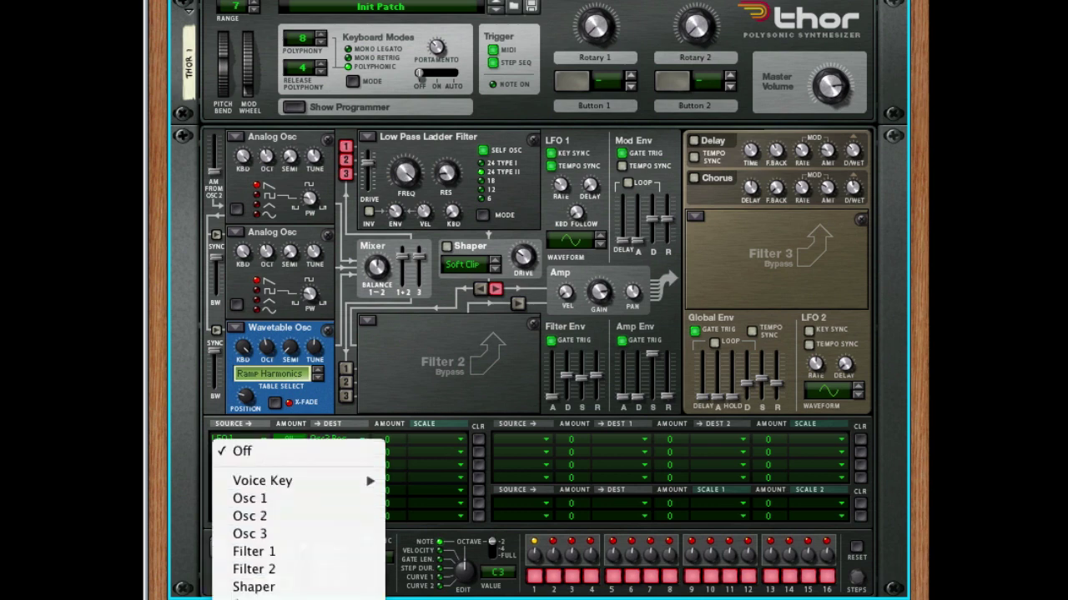
key(Escape)
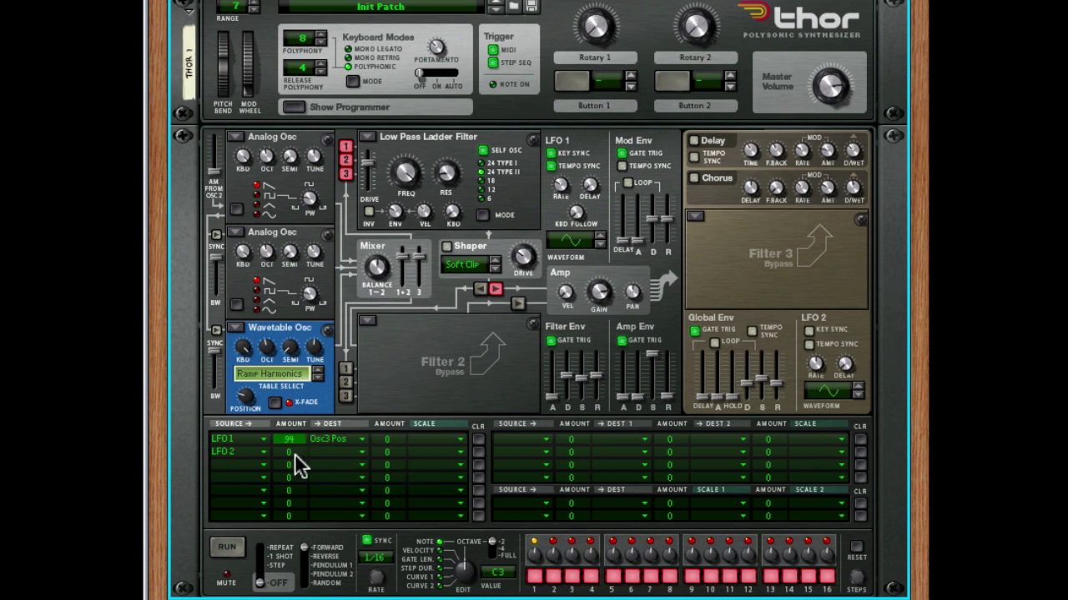
drag(295, 455, 298, 432)
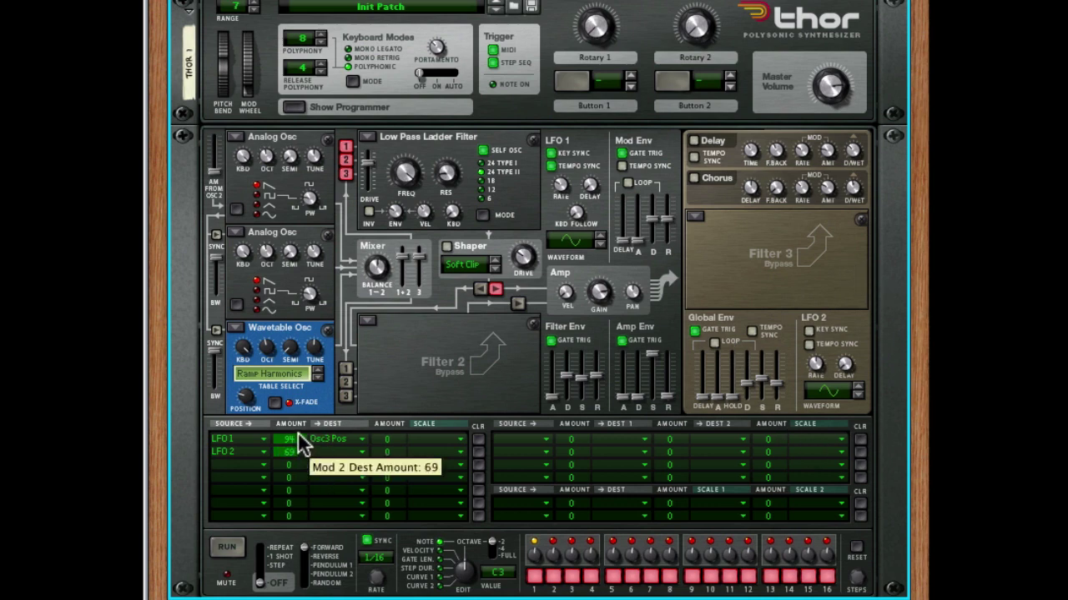
click(341, 450)
mouse_move(402, 531)
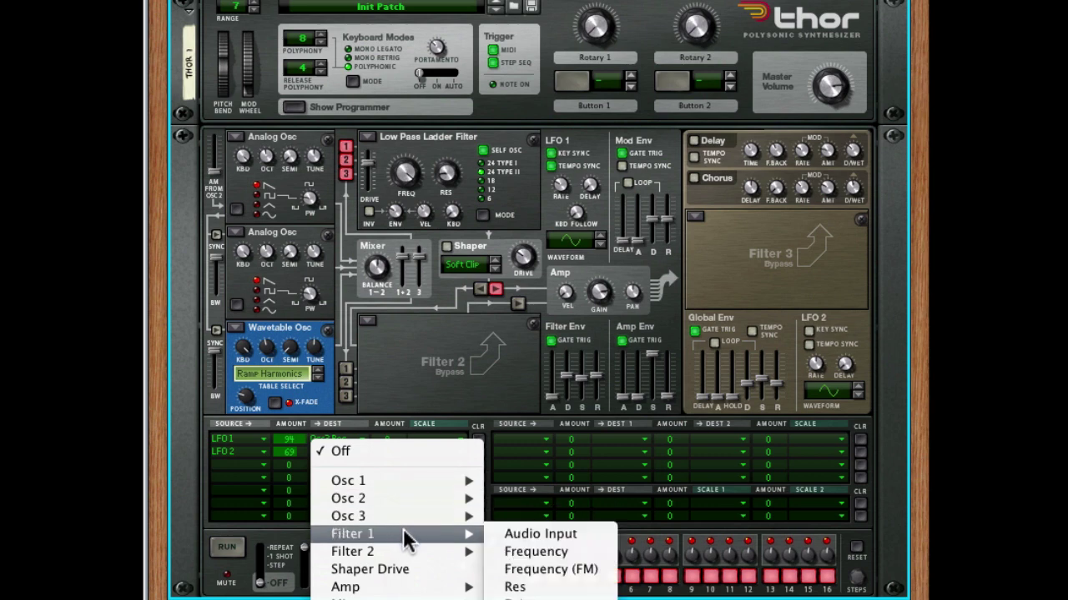
click(543, 552)
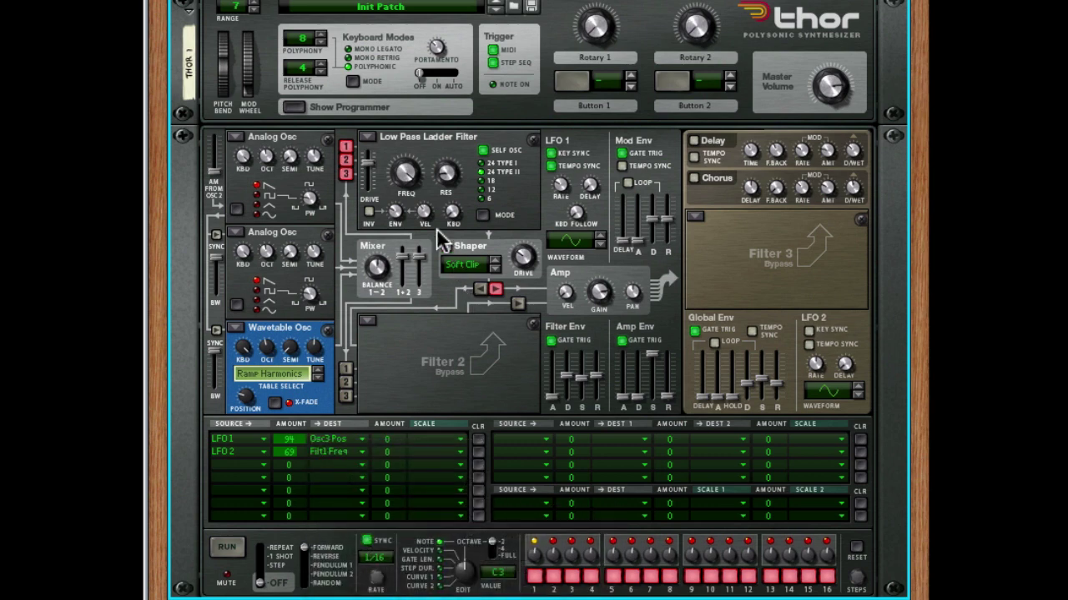
Set the LFO 2 rate to about 2.40 Hz and pull the Filter 1 cutoff down
drag(406, 173, 411, 239)
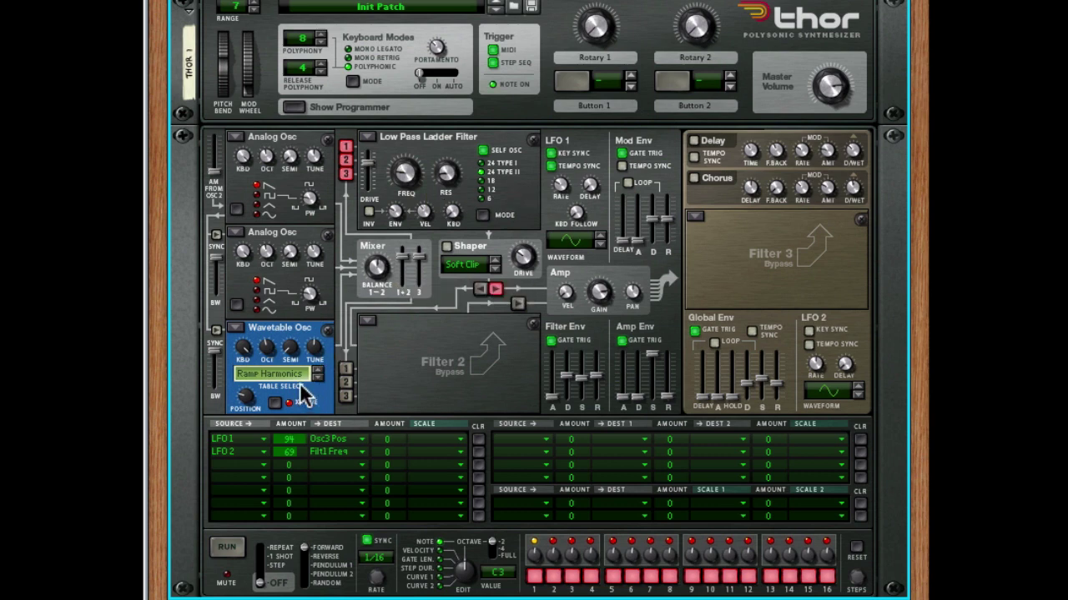
drag(406, 171, 420, 136)
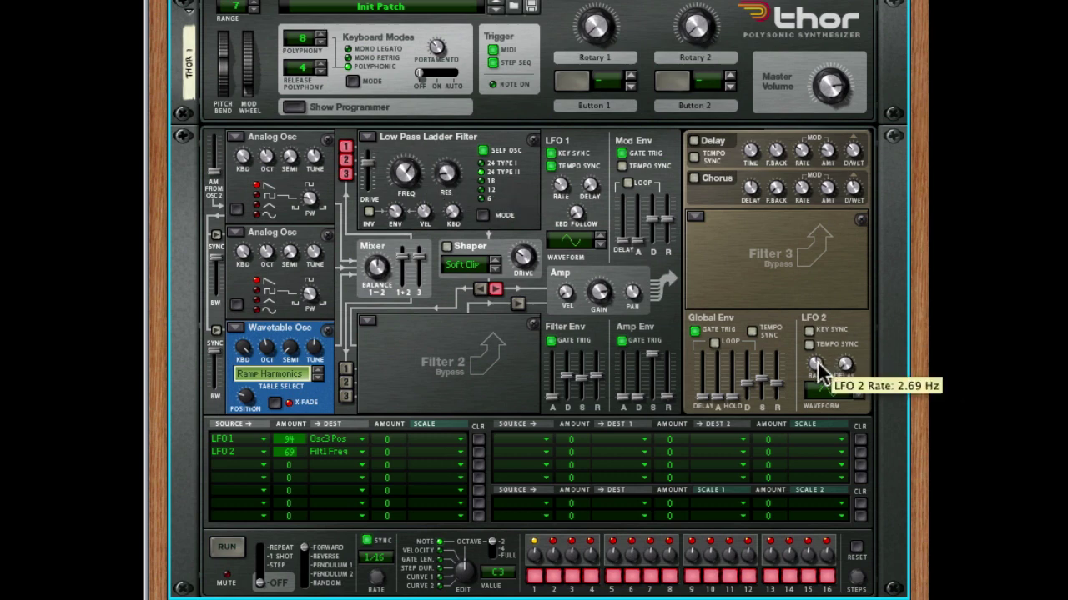
drag(815, 369, 818, 381)
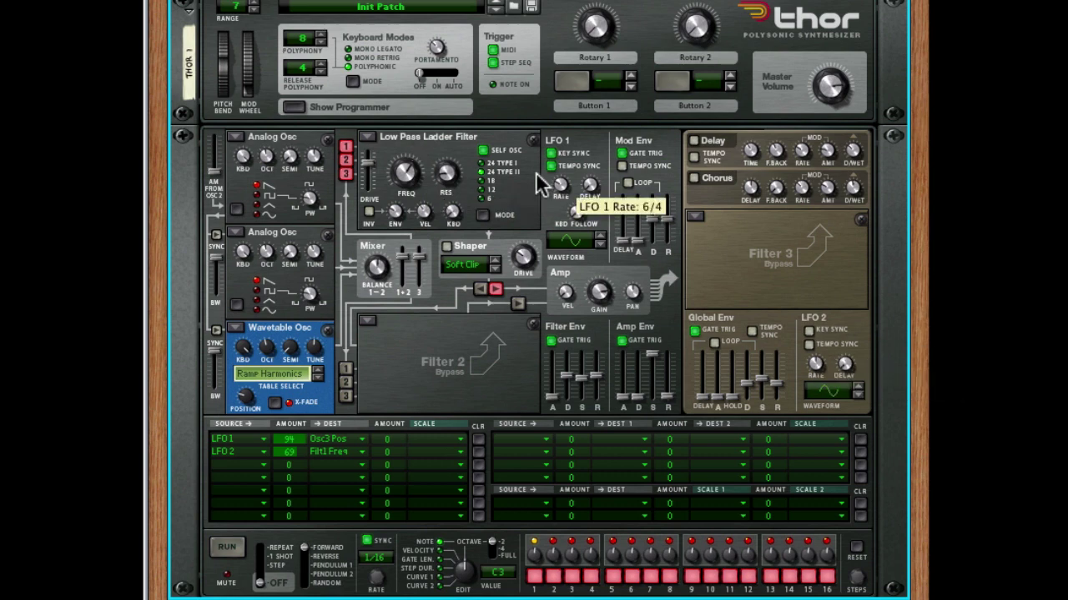
drag(406, 172, 421, 146)
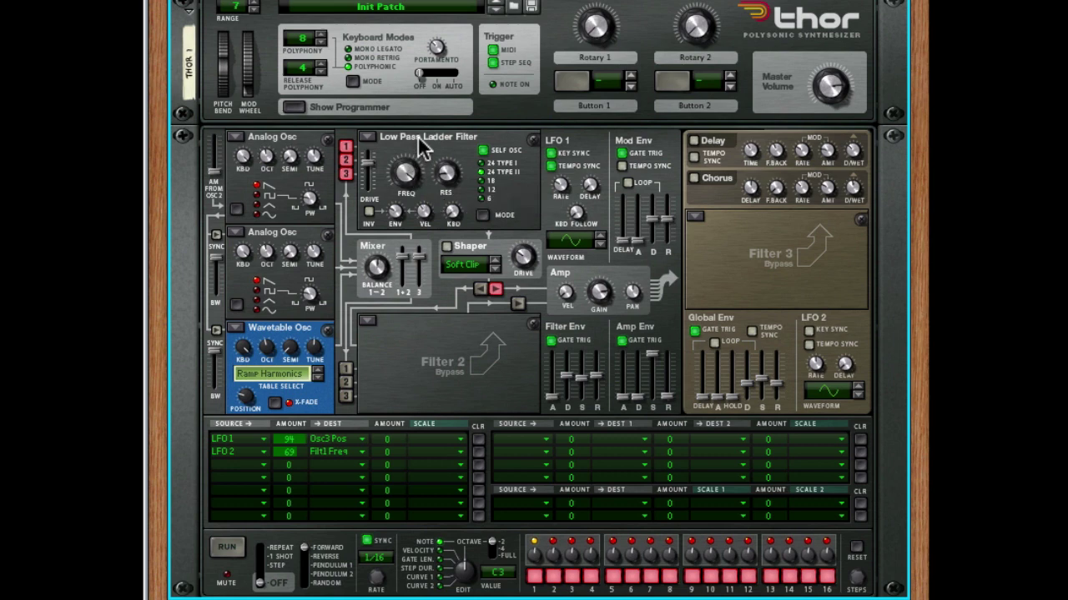
drag(408, 175, 414, 219)
Route Mod Wheel to Filter 1 Frequency in mod row 3
click(260, 465)
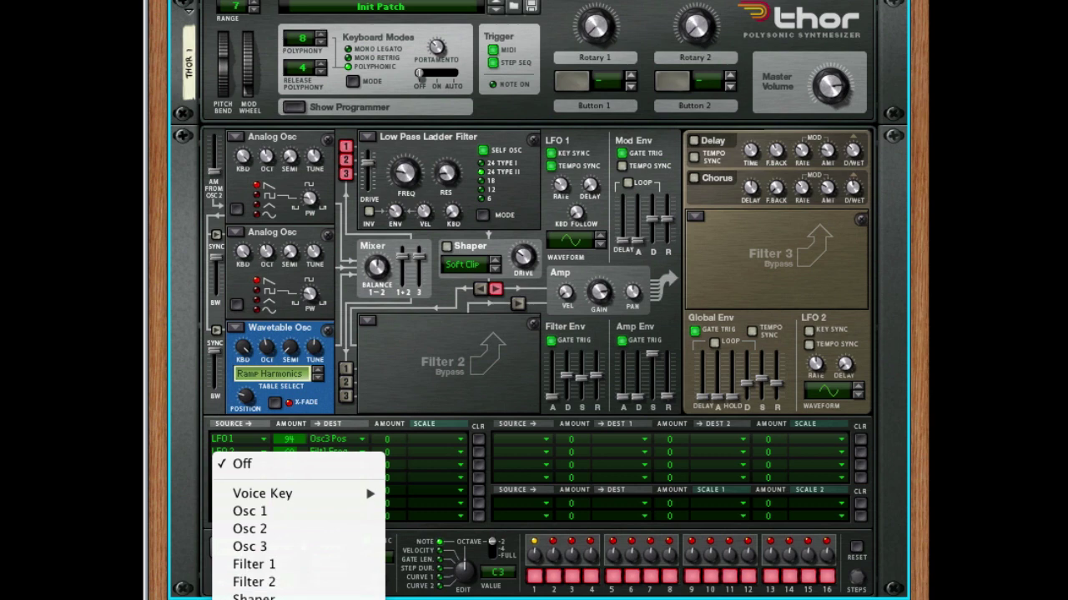
click(258, 594)
click(333, 461)
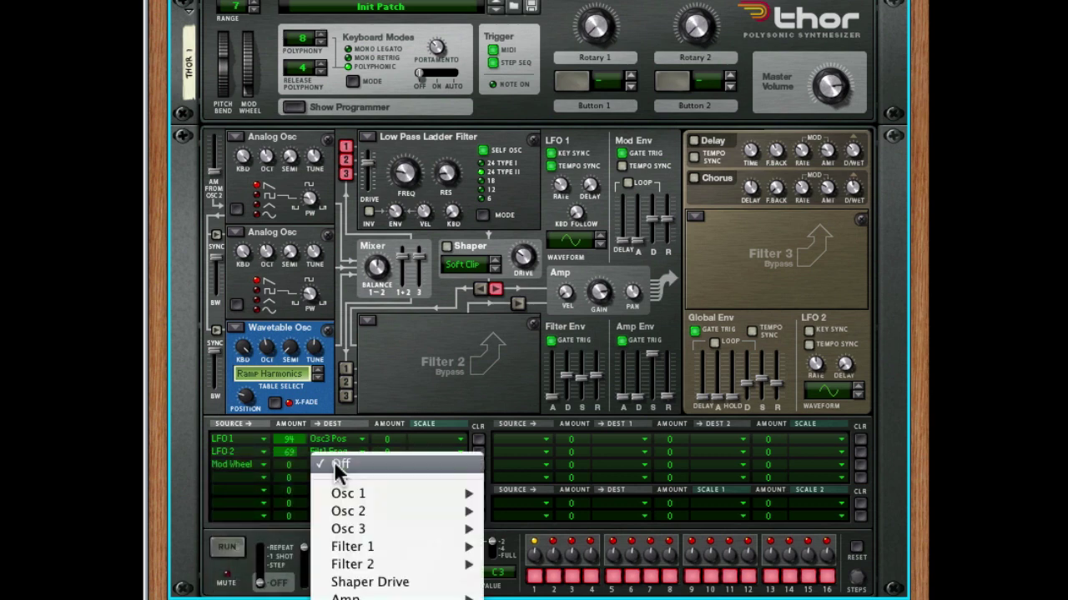
mouse_move(388, 548)
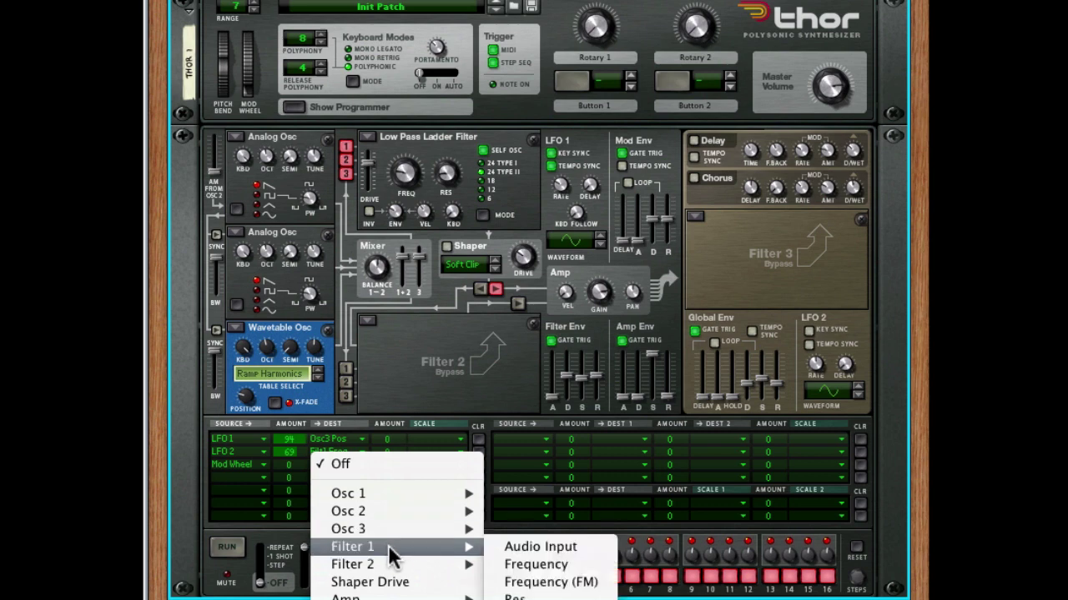
click(538, 565)
Set the Mod Wheel amount to 100 and the Filter 1 cutoff to 350 Hz
drag(295, 468, 304, 439)
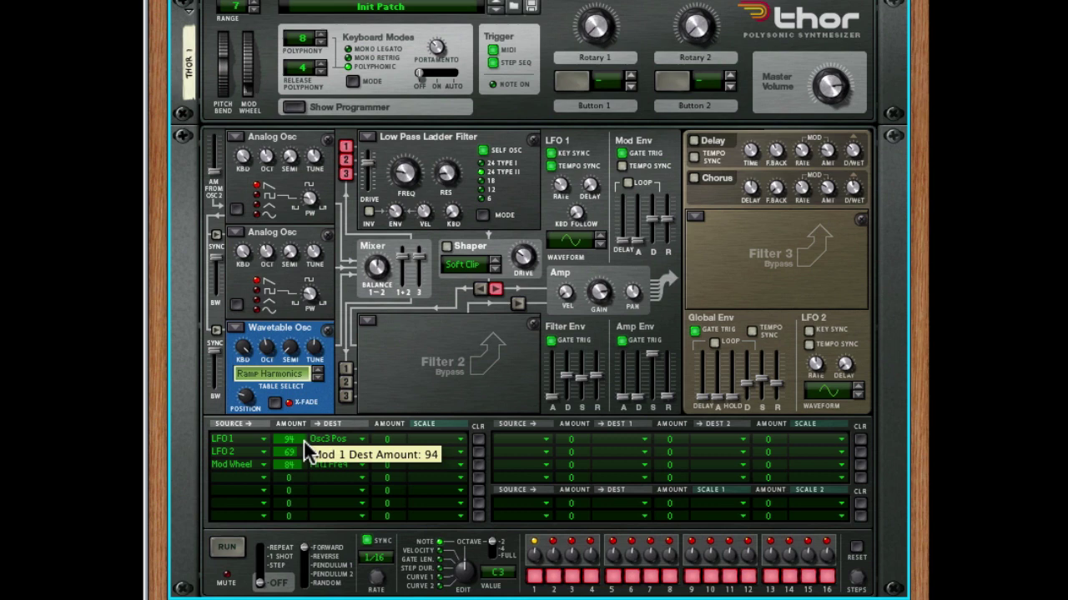
drag(302, 470, 303, 440)
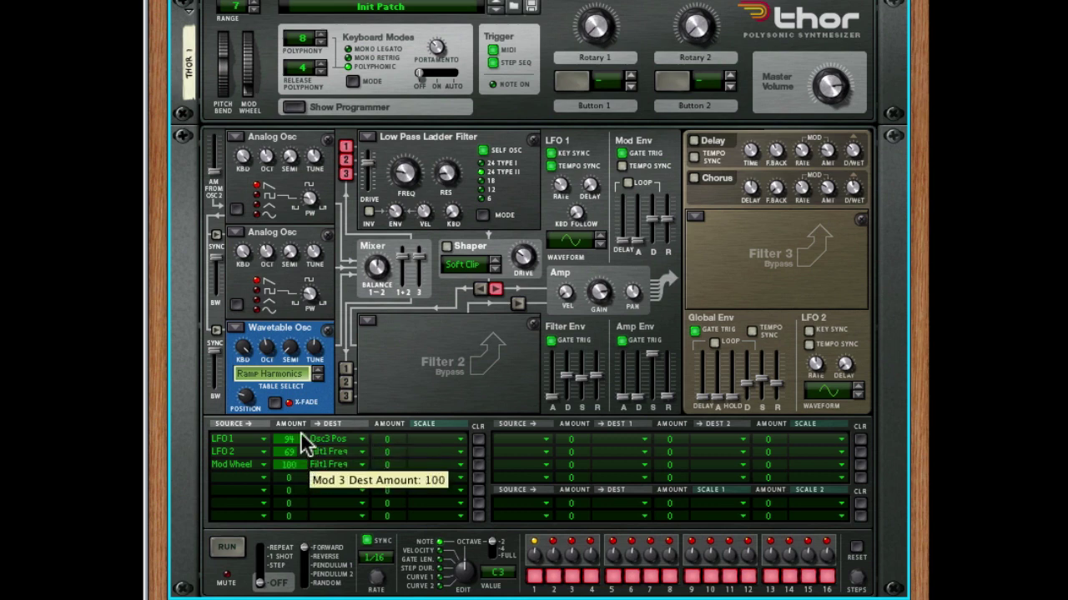
drag(407, 175, 407, 172)
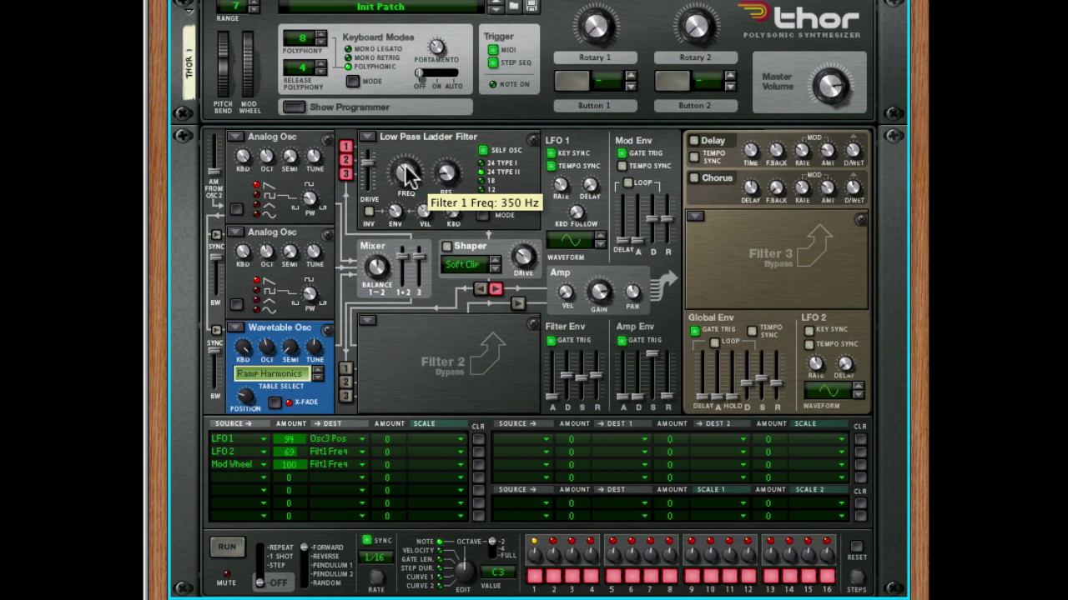
In mod row 4, set source Aftertouch, amount 87 and destination LFO 2 Rate
click(236, 481)
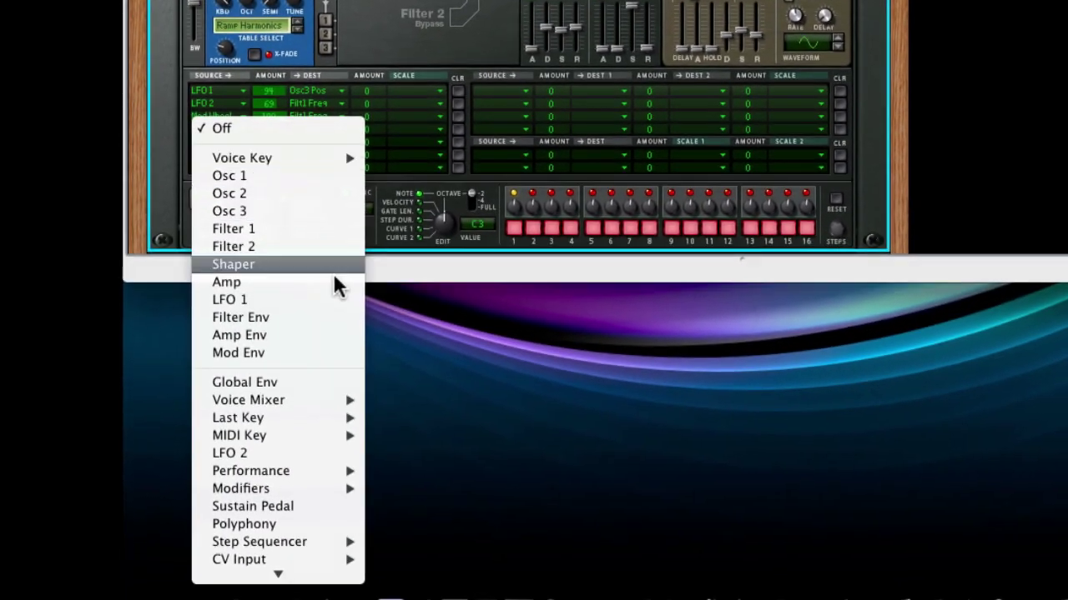
mouse_move(322, 469)
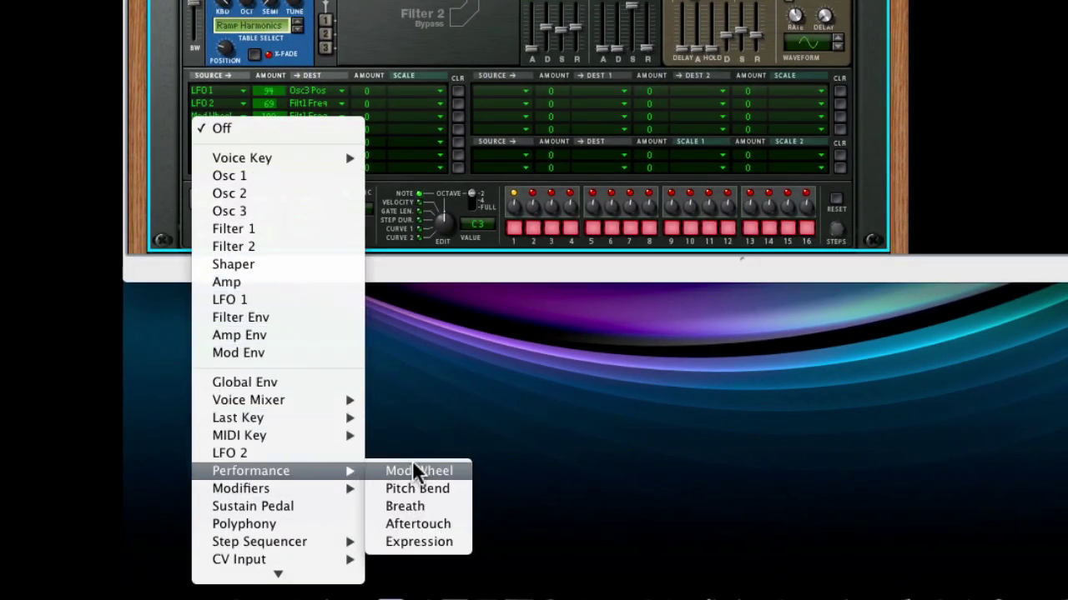
click(418, 525)
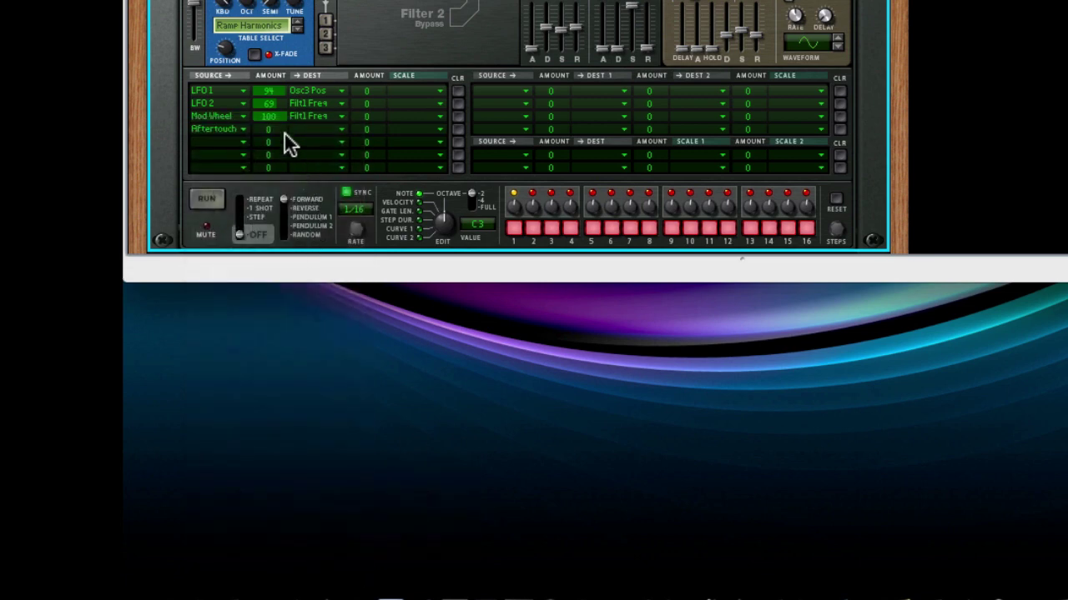
drag(273, 127, 280, 98)
click(313, 130)
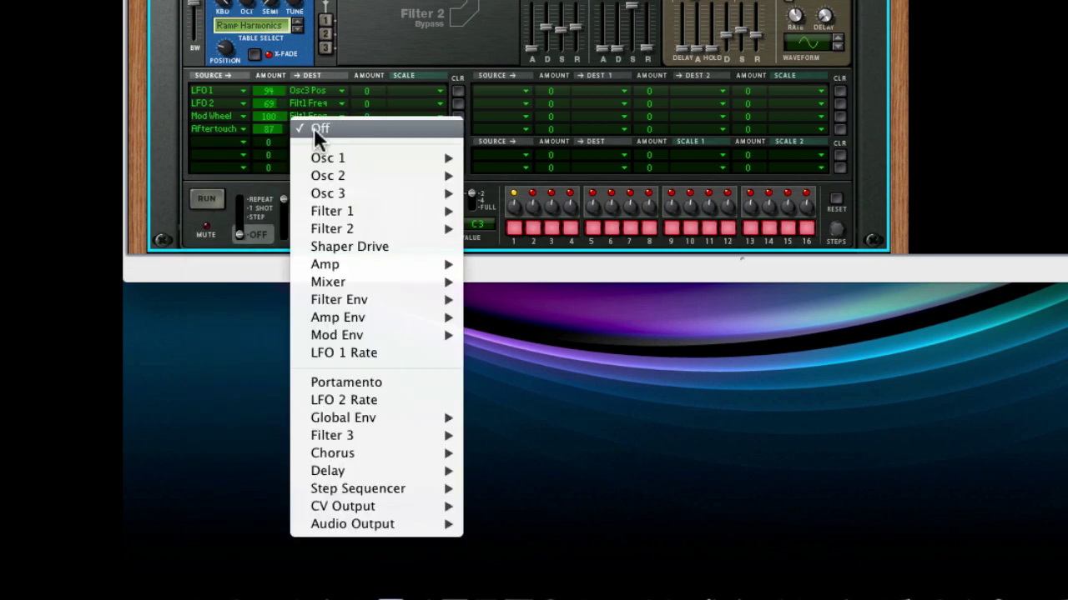
click(395, 395)
drag(367, 34, 346, 398)
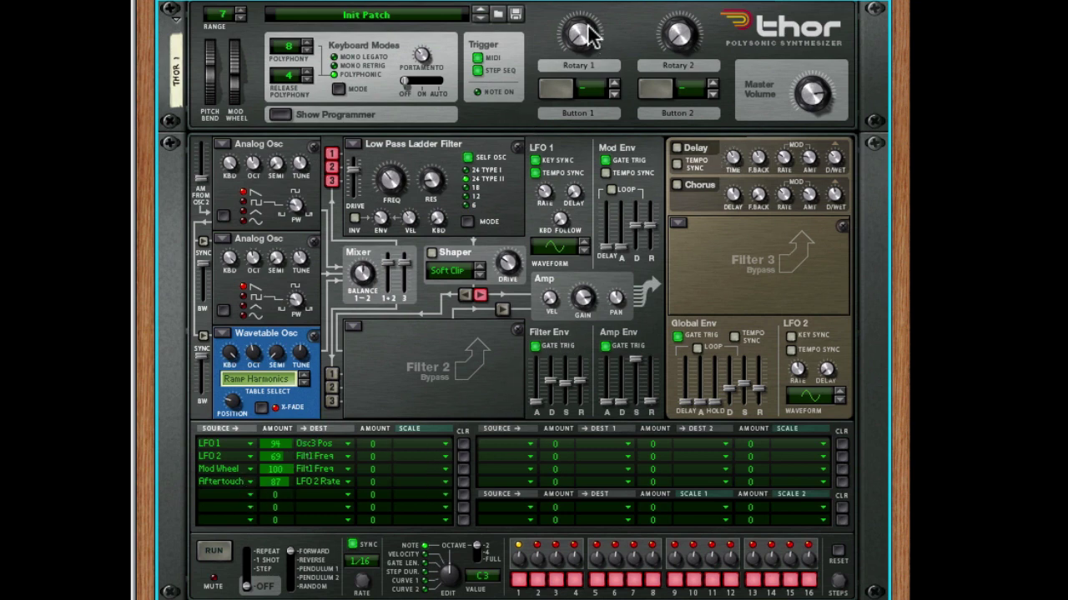
Turn the delay on and lower its dry/wet to 12
click(676, 147)
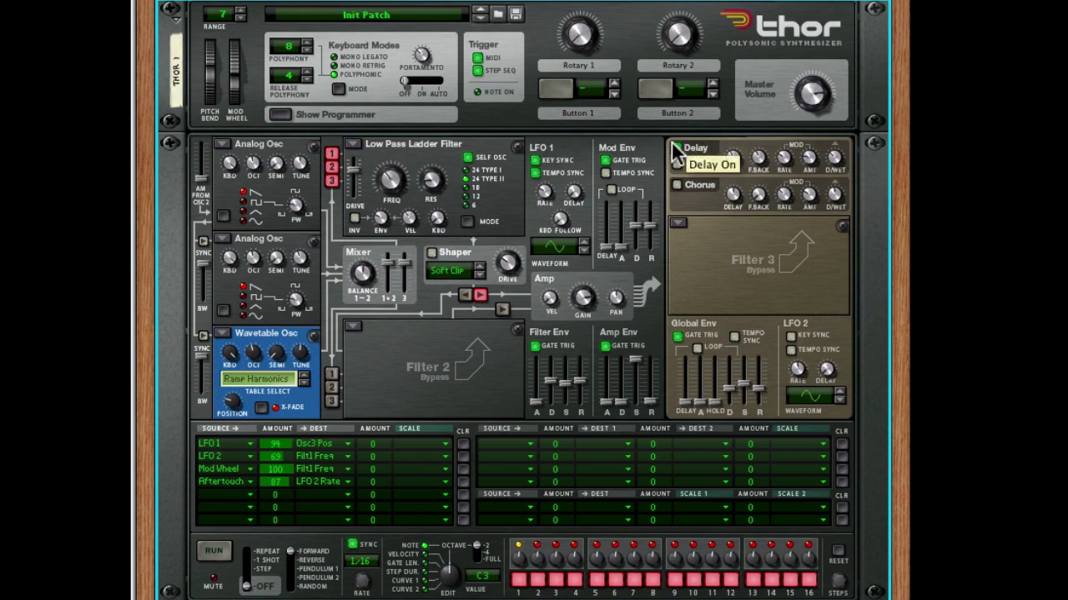
drag(834, 161, 837, 177)
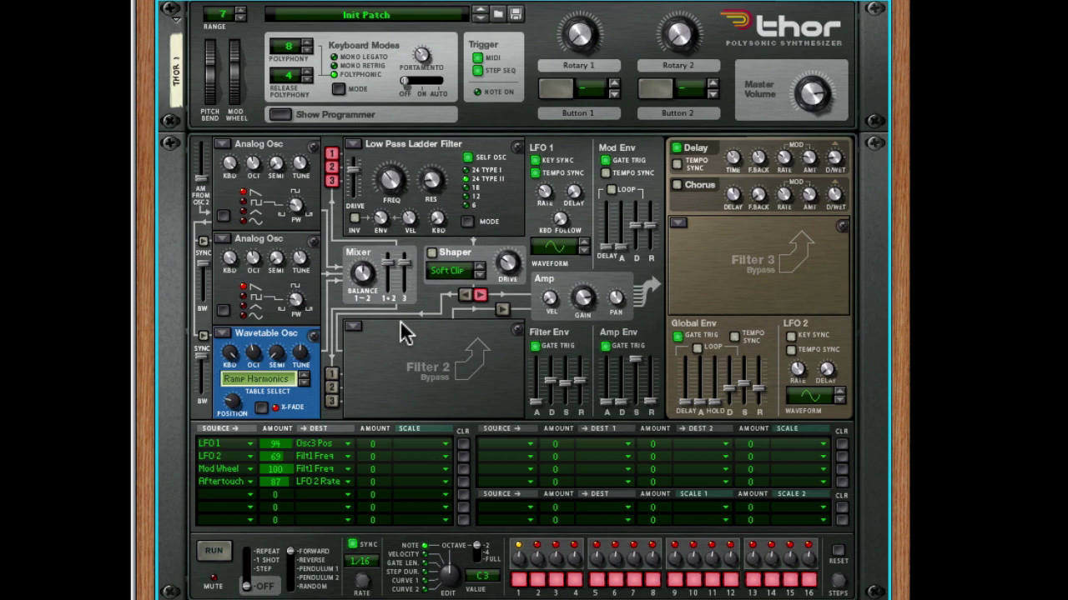
drag(837, 167, 838, 175)
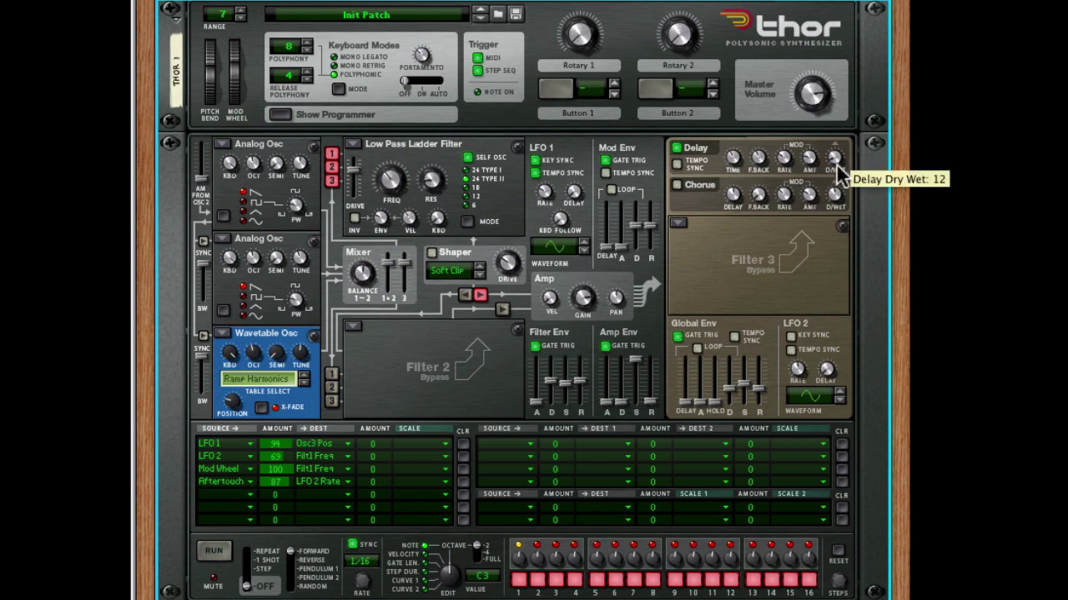
Route Rotary 1 to Delay Dry/Wet in mod row 5 at amount 100
click(239, 495)
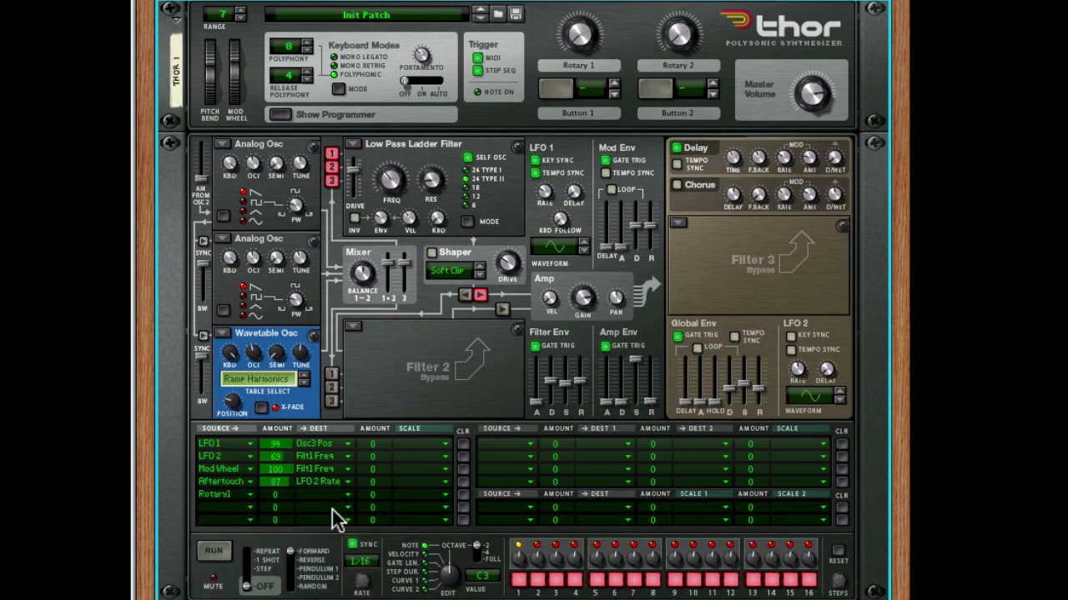
click(330, 492)
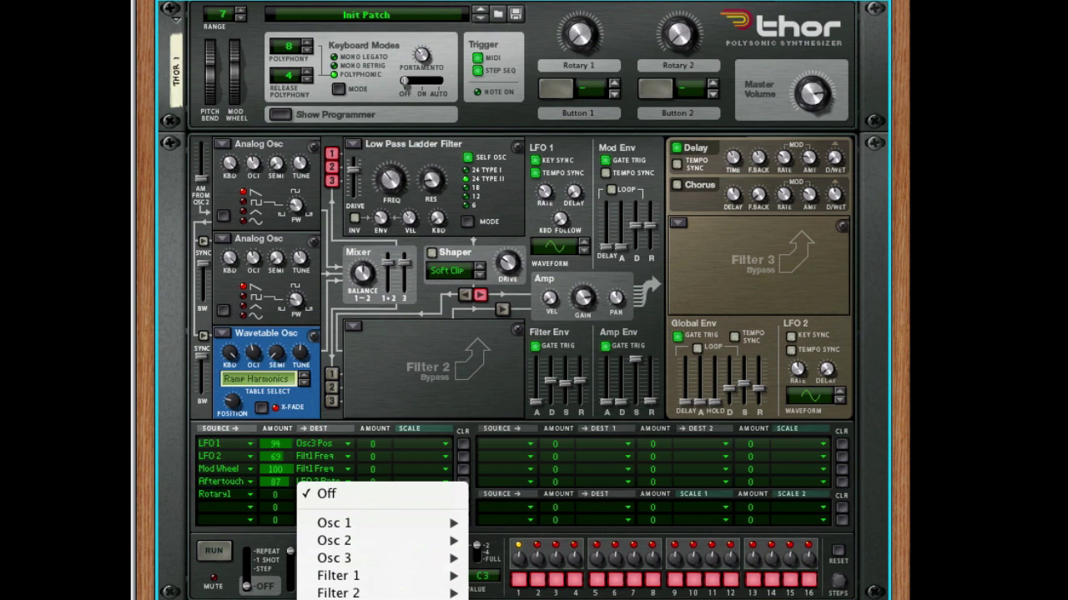
drag(275, 490, 288, 463)
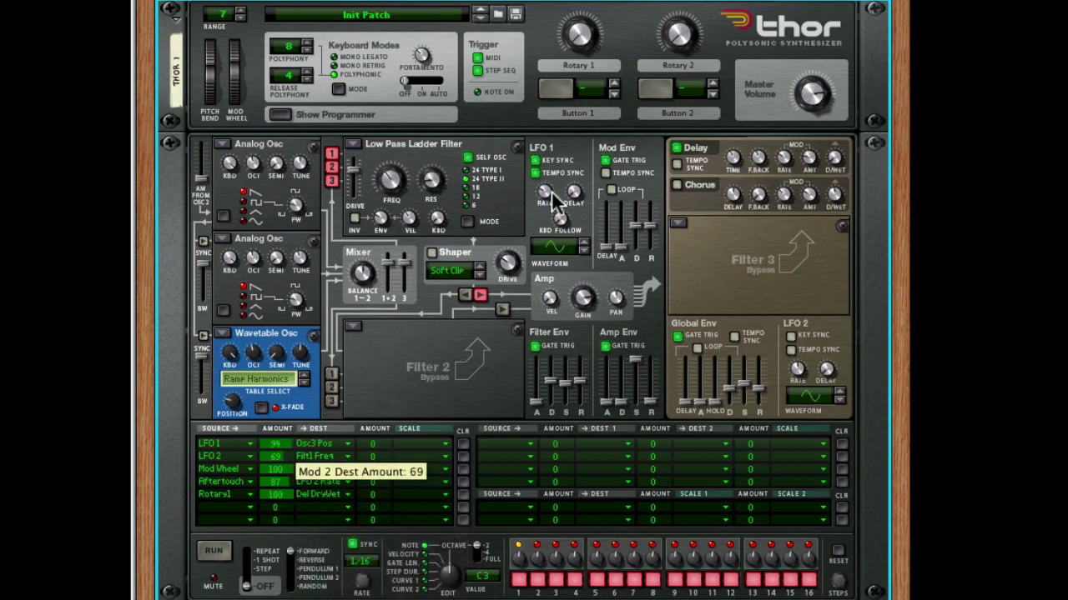
Relabel the Rotary 1 knob as 'Delay'
double_click(589, 66)
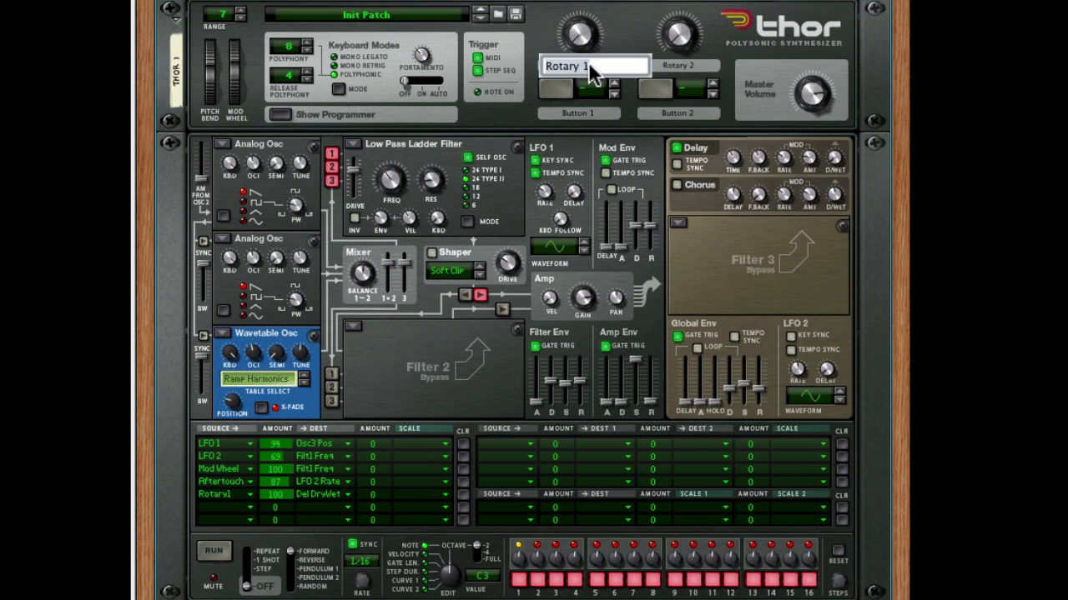
text(DEM)
key(BackSpace)
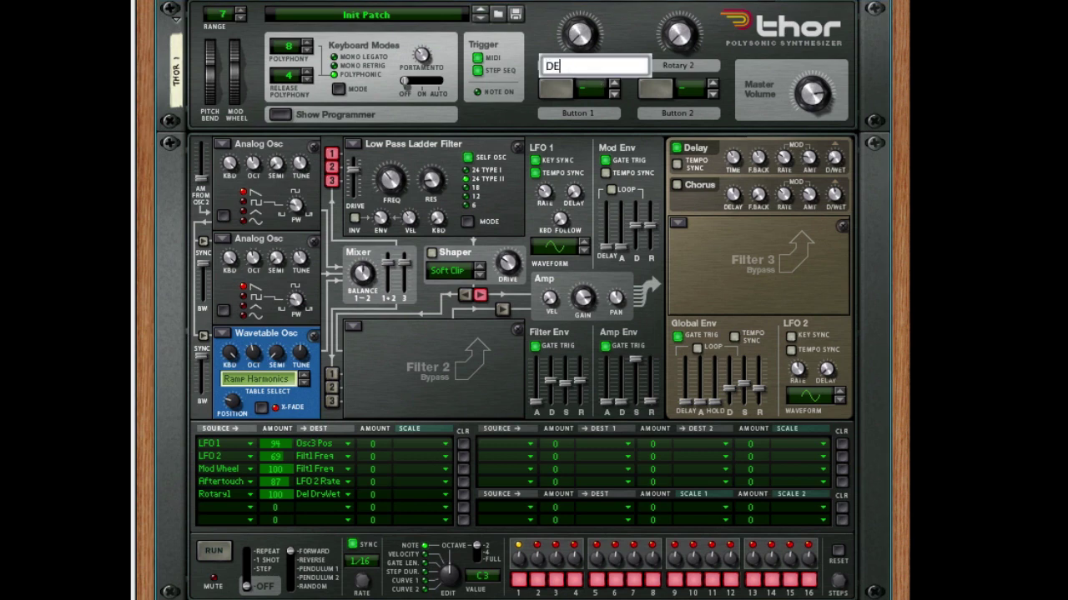
key(BackSpace)
text(elay)
key(Return)
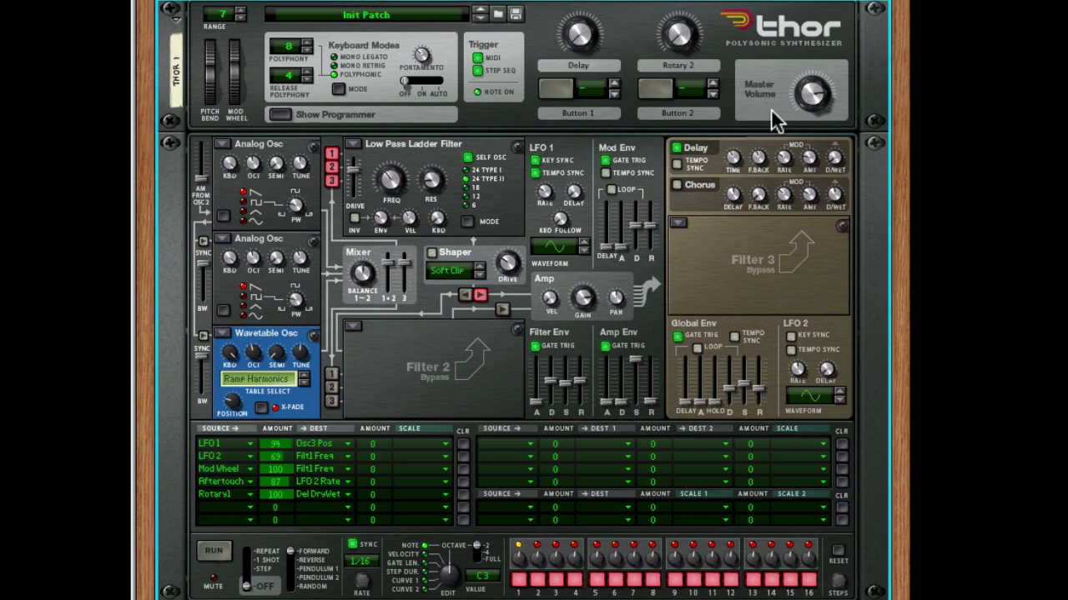
Set the Delay rotary (Rotary 1) to about 36 to change the delay's dry/wet mix
drag(570, 26, 594, 8)
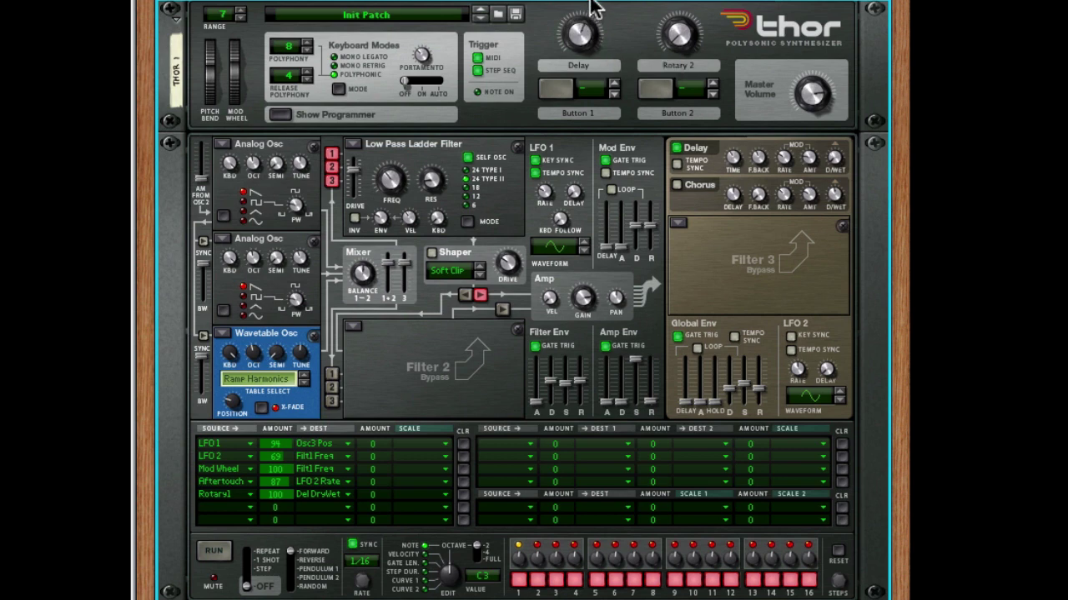